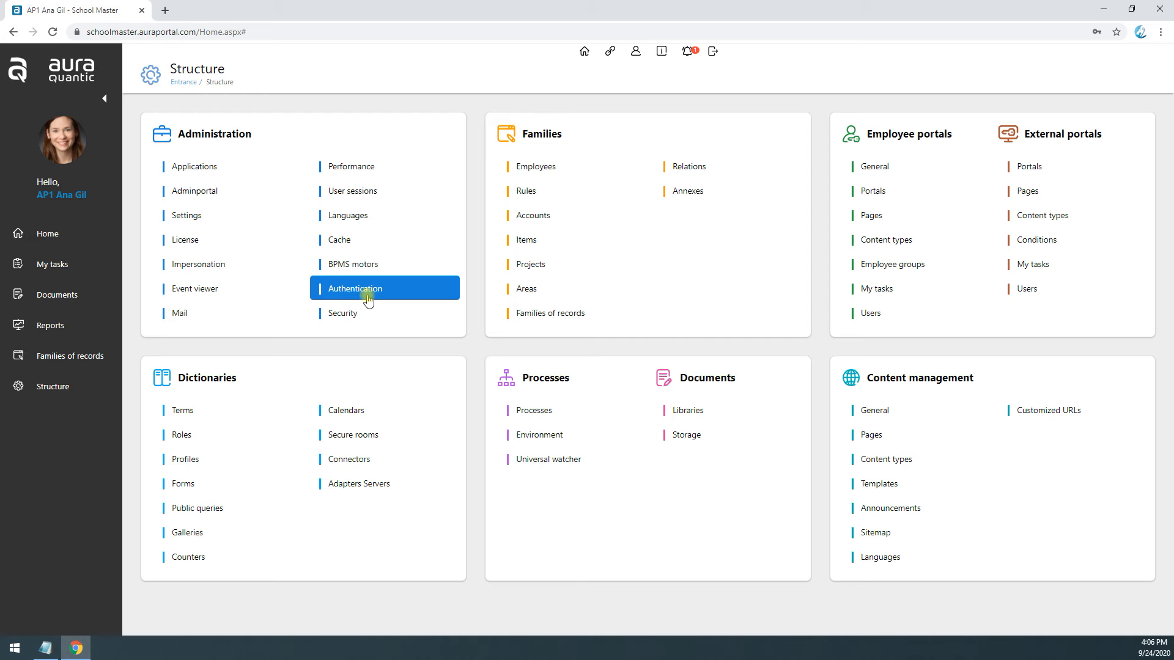
Step: Open the Authentication settings and copy the URL of the external website, ext.schoolmaster.auraportal.com
{"action": "left_click", "coordinate": [362, 289]}
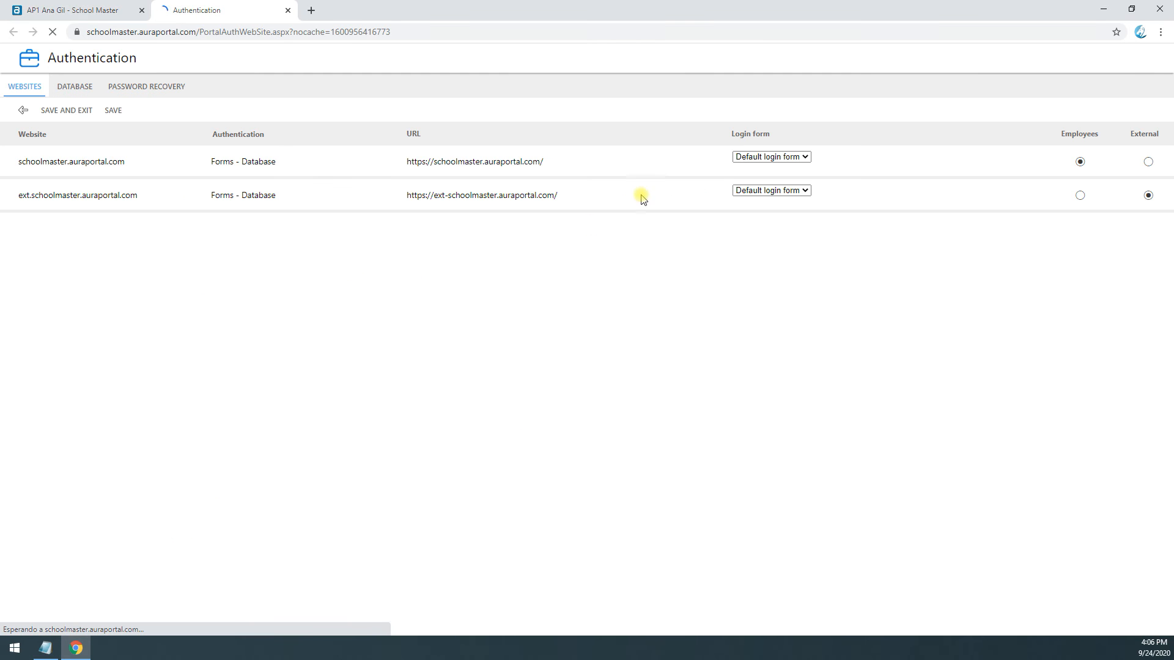
{"action": "triple_click", "coordinate": [442, 194]}
{"action": "right_click", "coordinate": [444, 195]}
{"action": "left_click", "coordinate": [463, 206]}
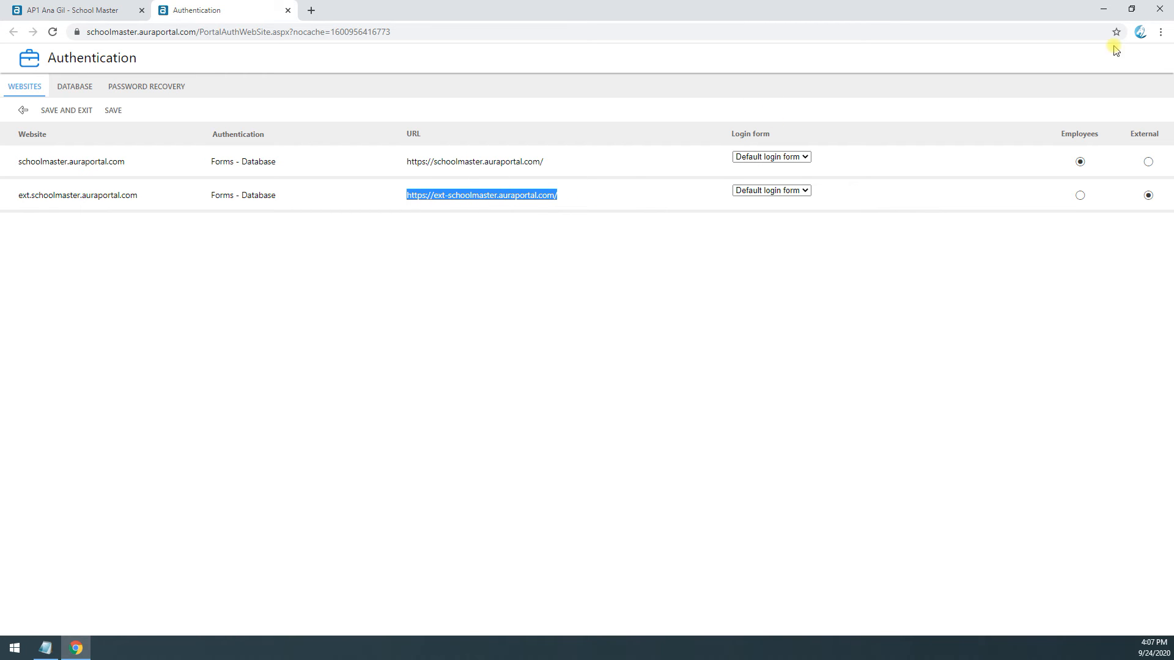
{"action": "left_click", "coordinate": [1160, 31]}
{"action": "left_click", "coordinate": [1085, 77]}
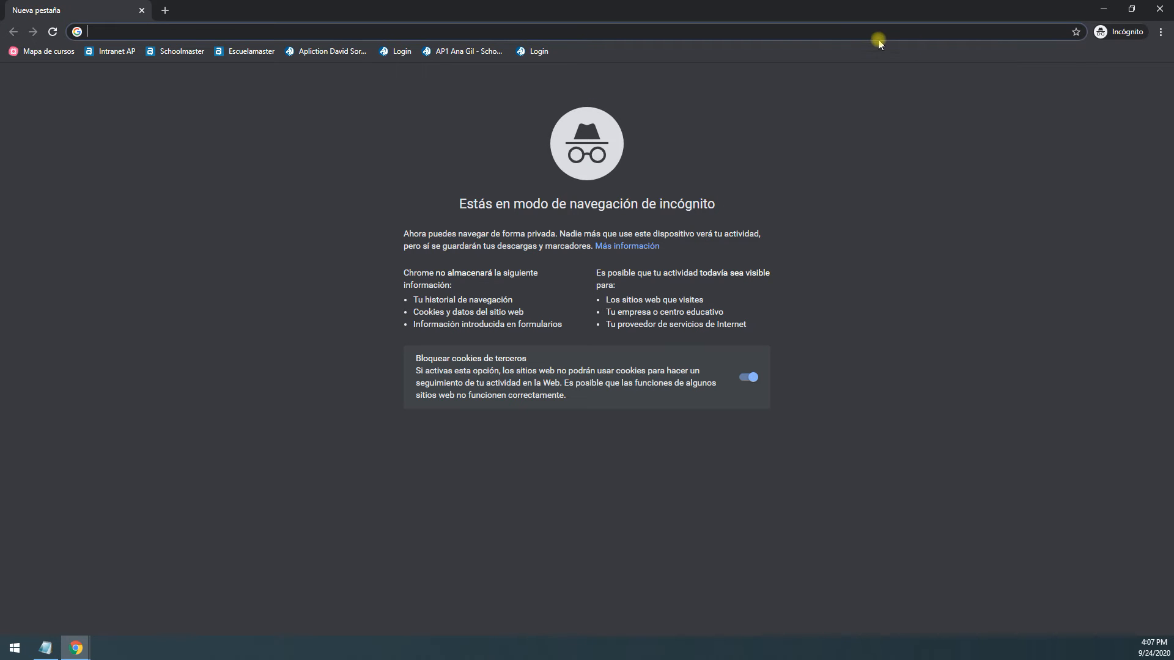
{"action": "key", "text": "ctrl+v"}
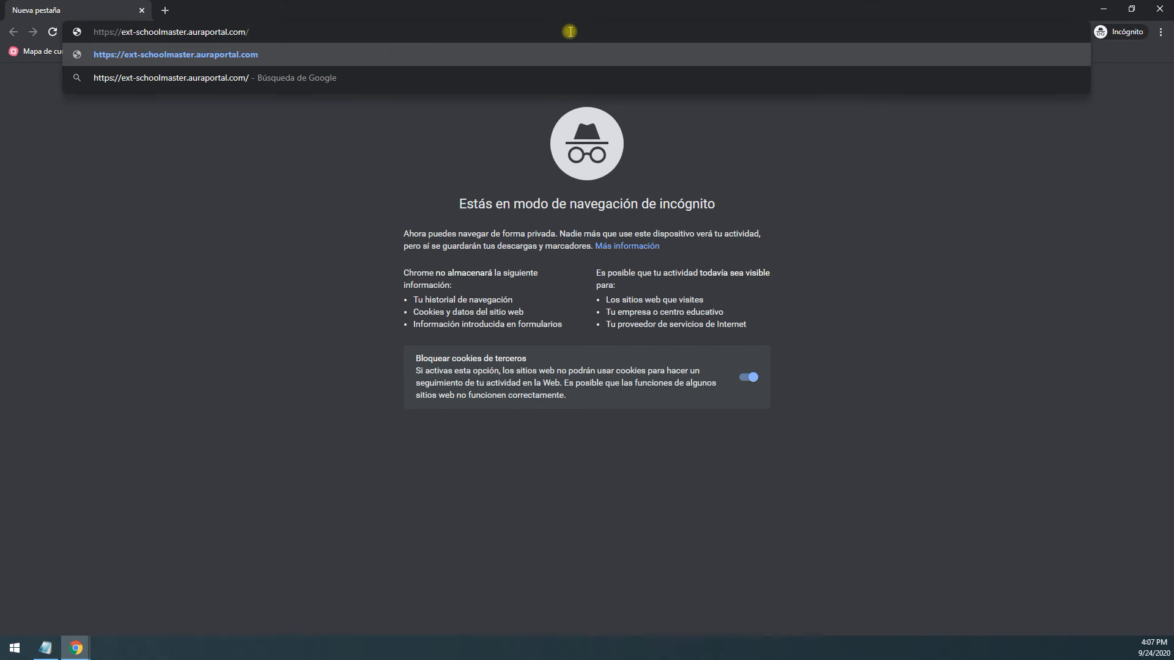
{"action": "key", "text": "Return"}
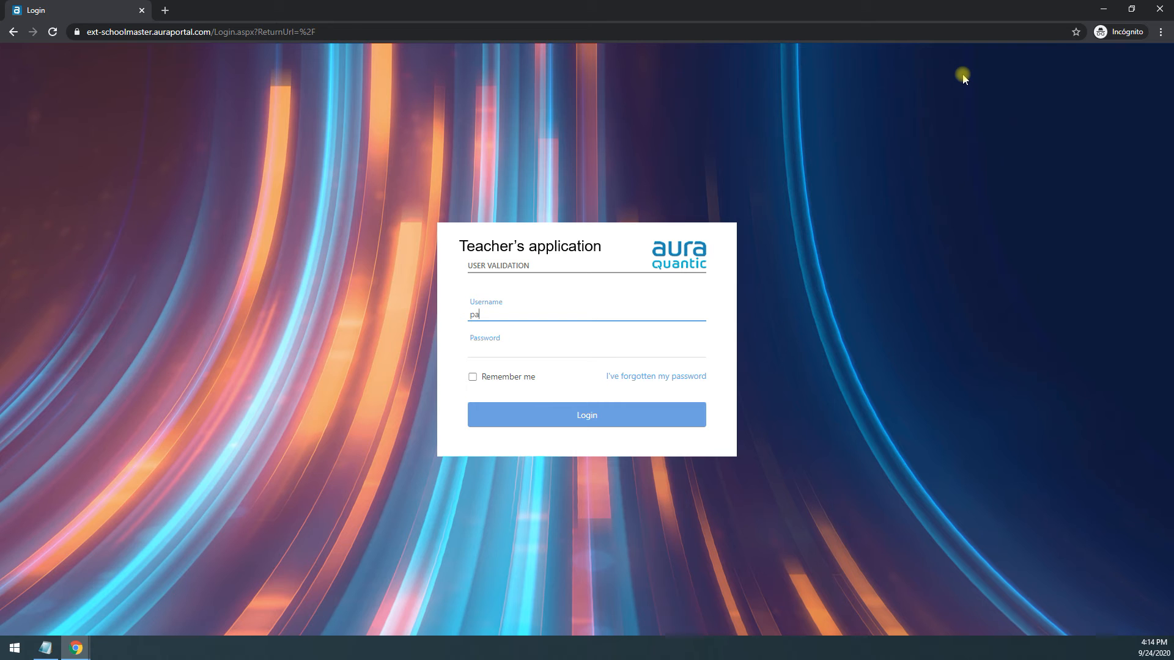
Step: Log in to the external portal with the external user's username and password, and view the user's own contact record
{"action": "key", "text": "Tab"}
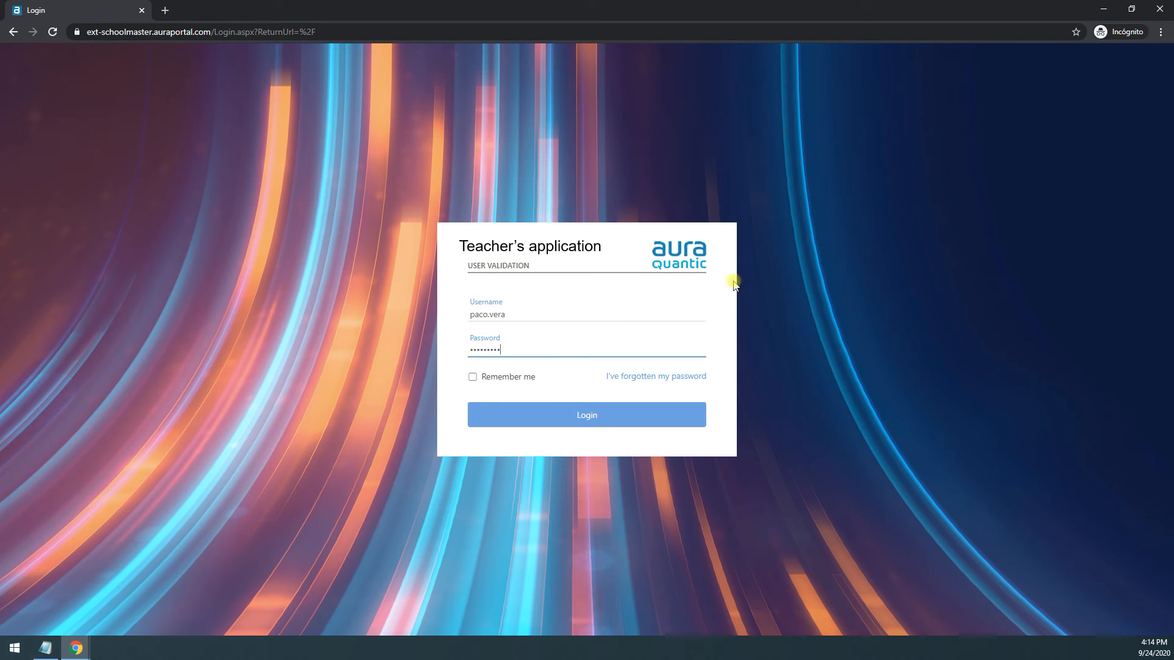
{"action": "left_click", "coordinate": [602, 419]}
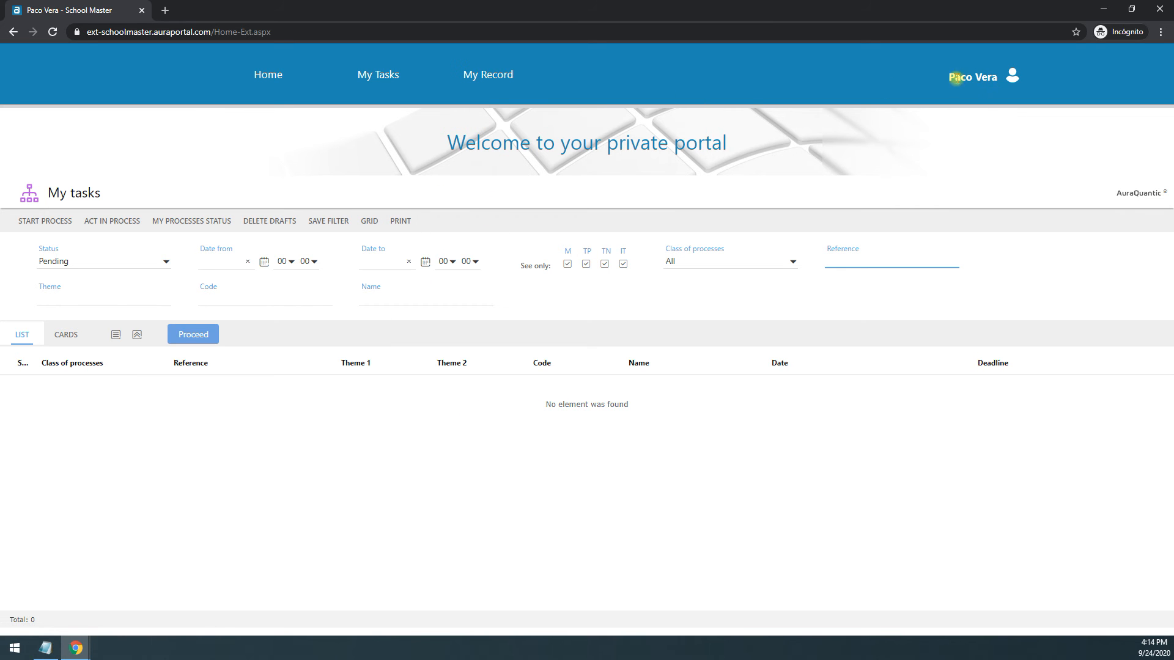
{"action": "left_click", "coordinate": [486, 75]}
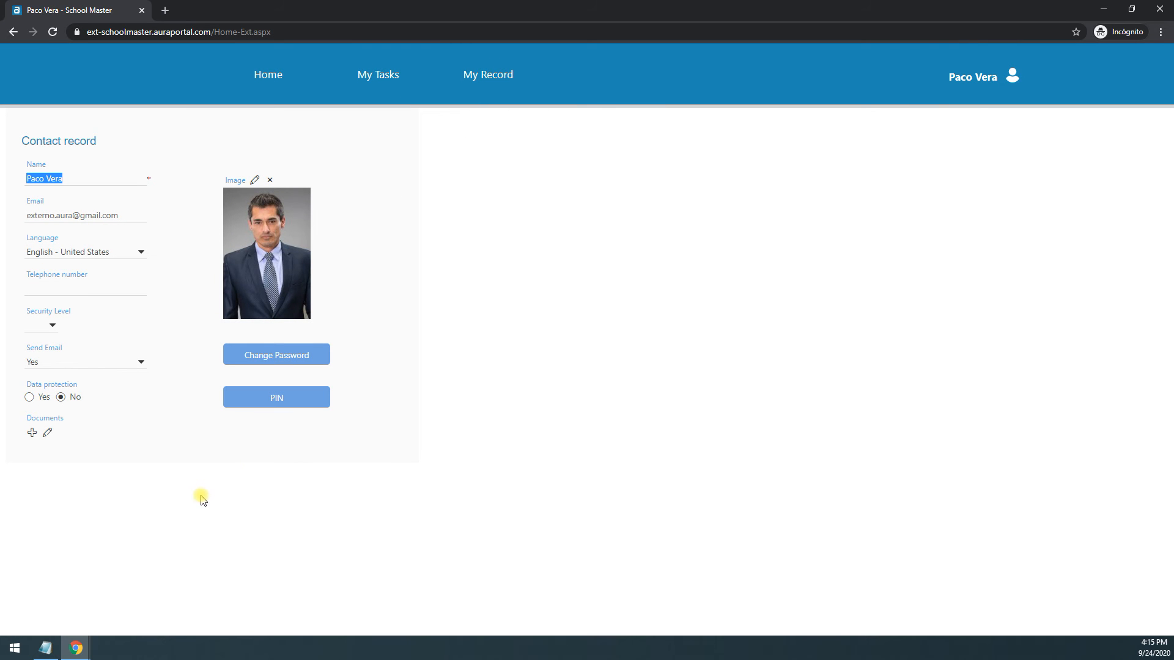
{"action": "left_click", "coordinate": [271, 73]}
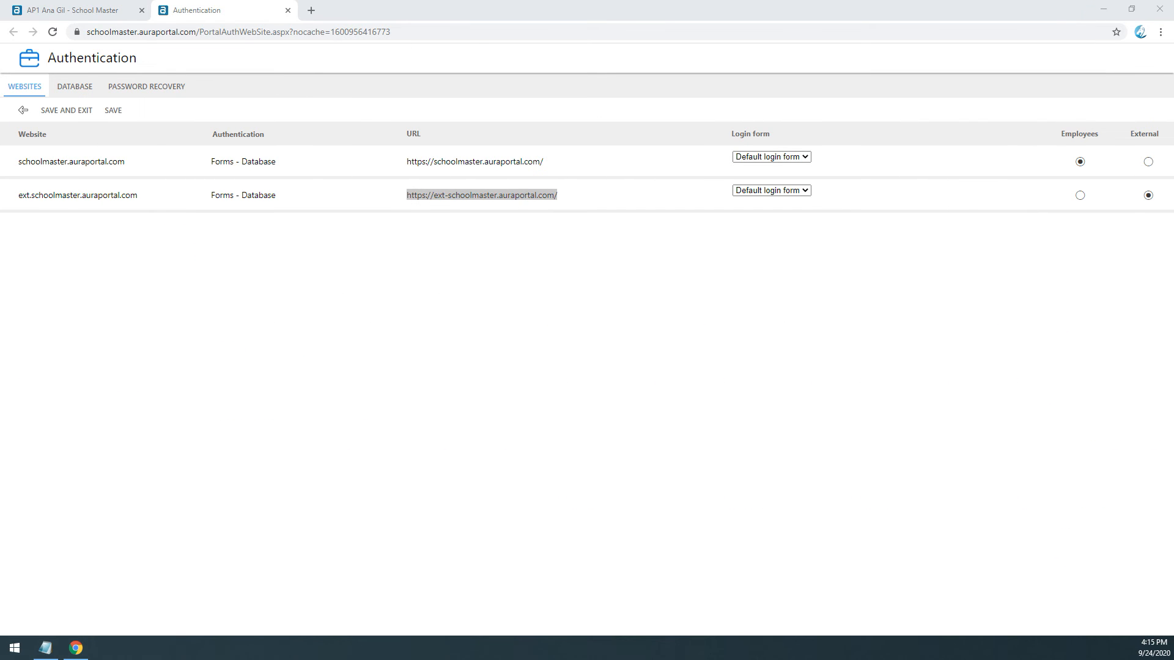
Step: Leave the Authentication settings and review the general, vertical frame and horizontal frame settings of the Default external portal
{"action": "left_click", "coordinate": [288, 11]}
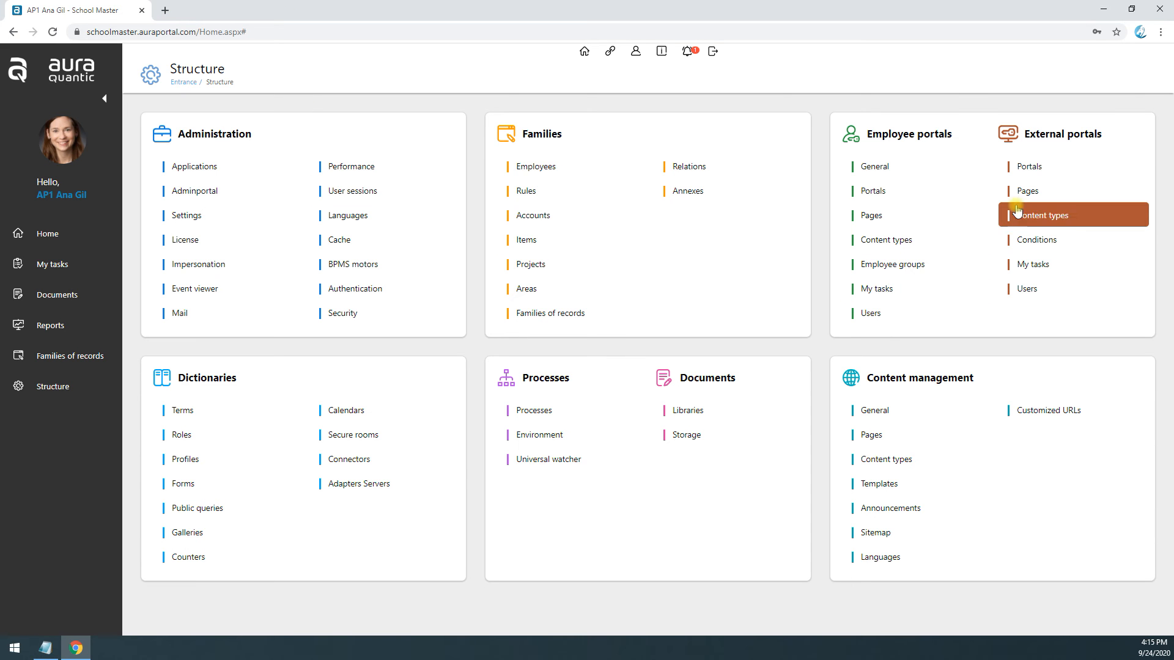
{"action": "left_click", "coordinate": [1031, 171]}
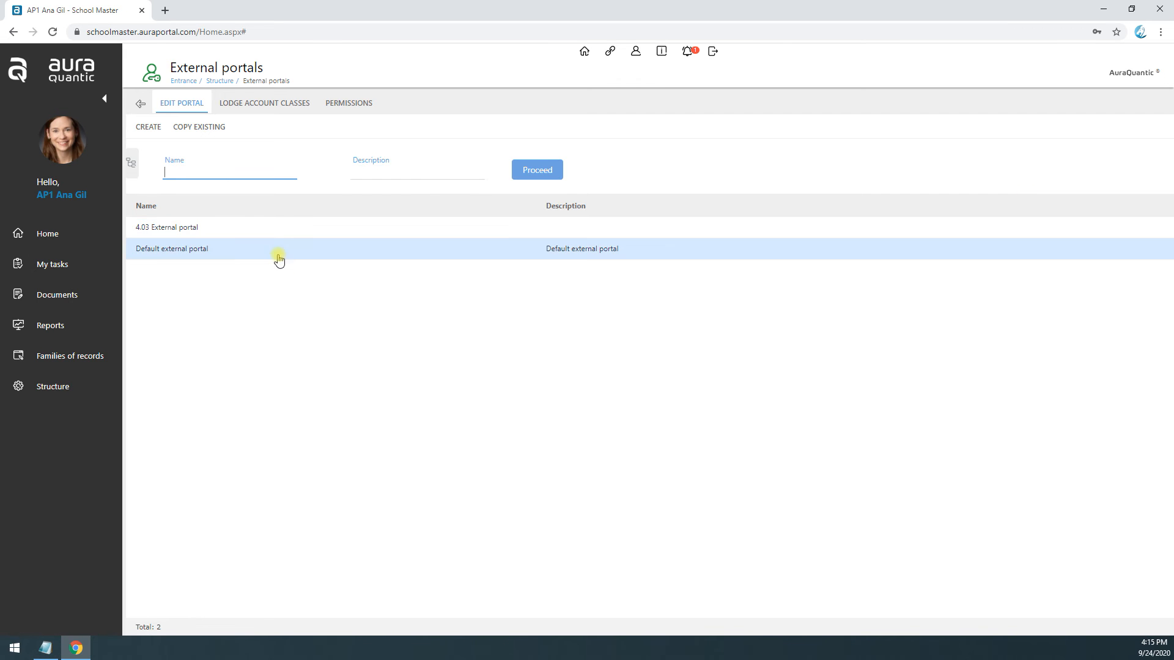
{"action": "left_click", "coordinate": [135, 255]}
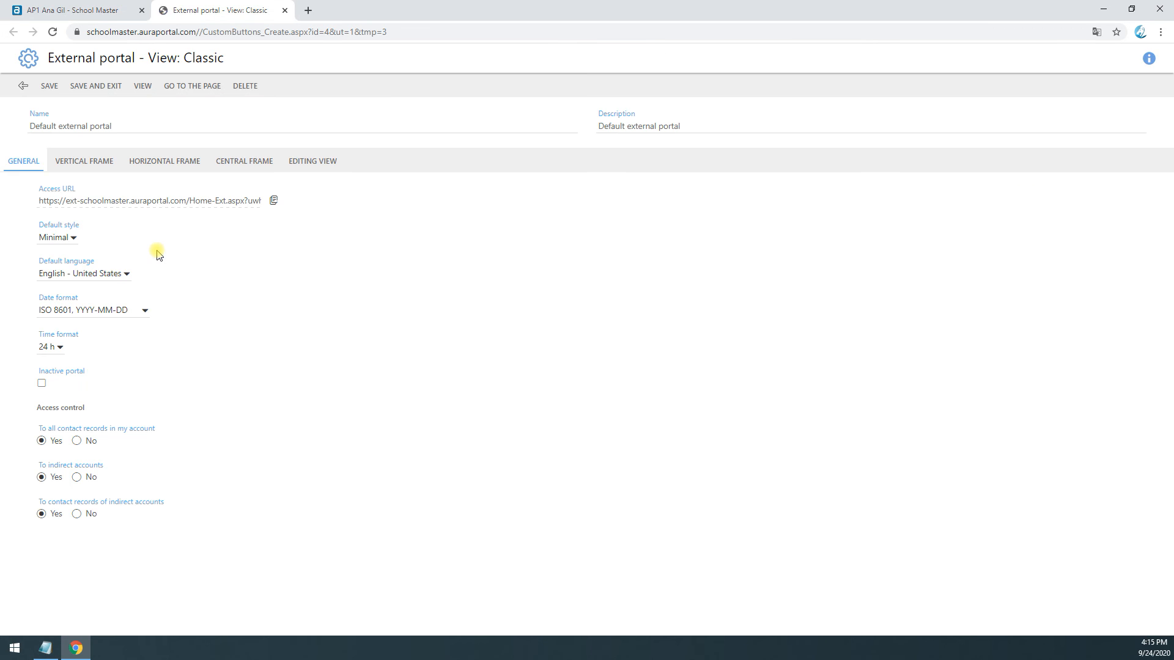
{"action": "left_click", "coordinate": [99, 162]}
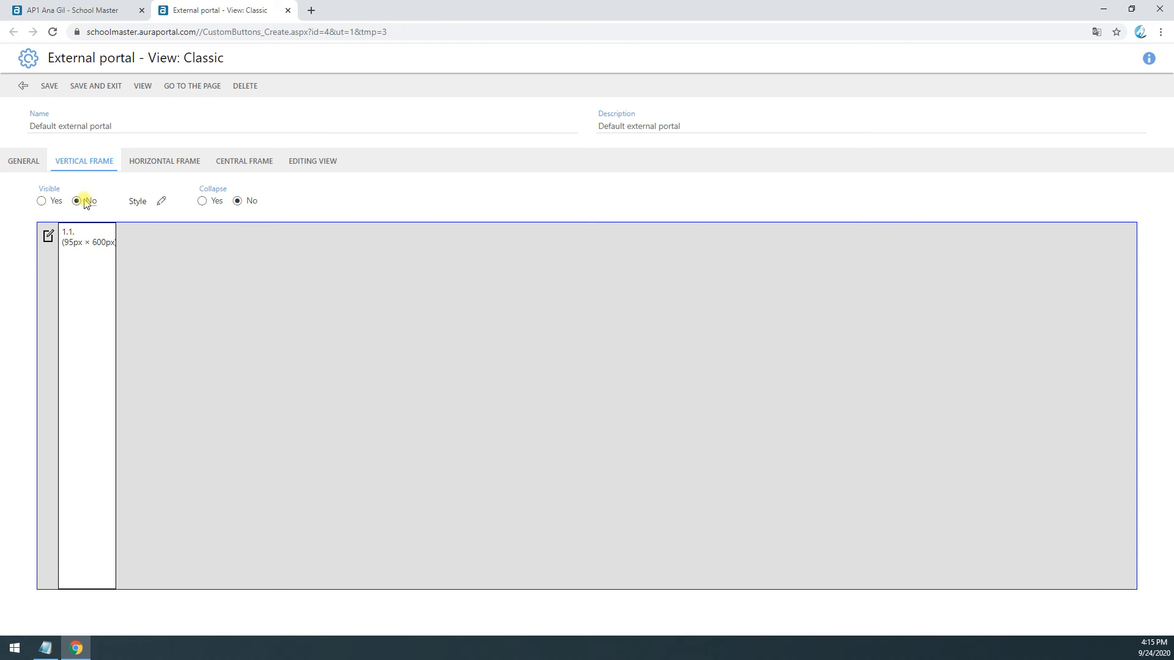
{"action": "left_click", "coordinate": [158, 162]}
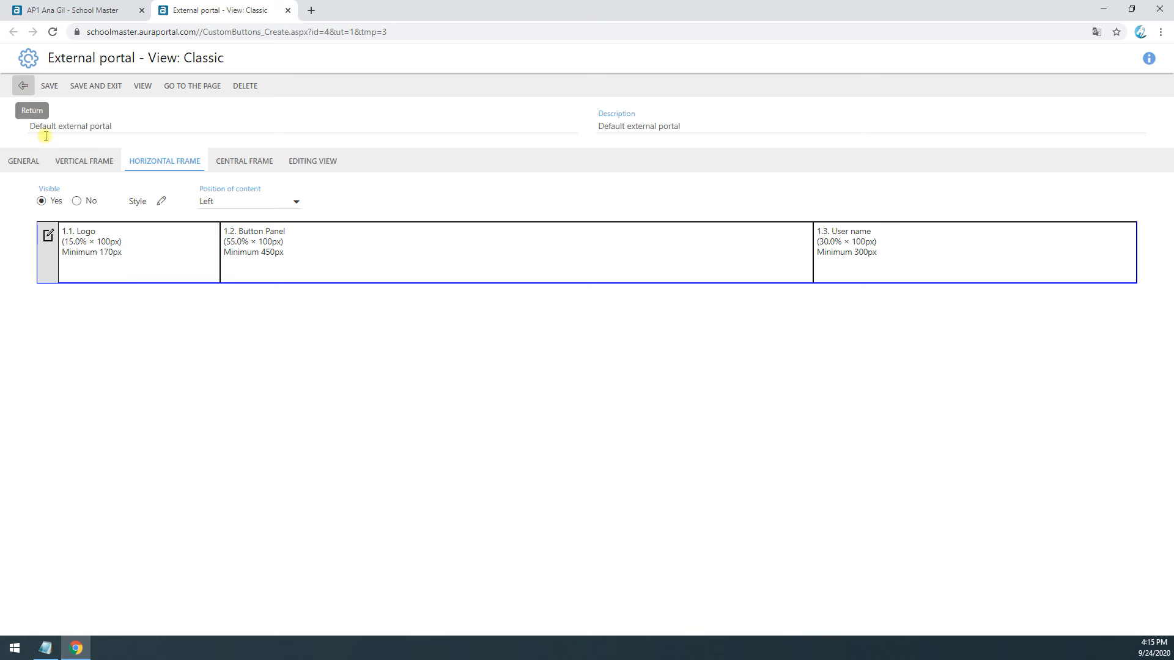
{"action": "left_click", "coordinate": [26, 167]}
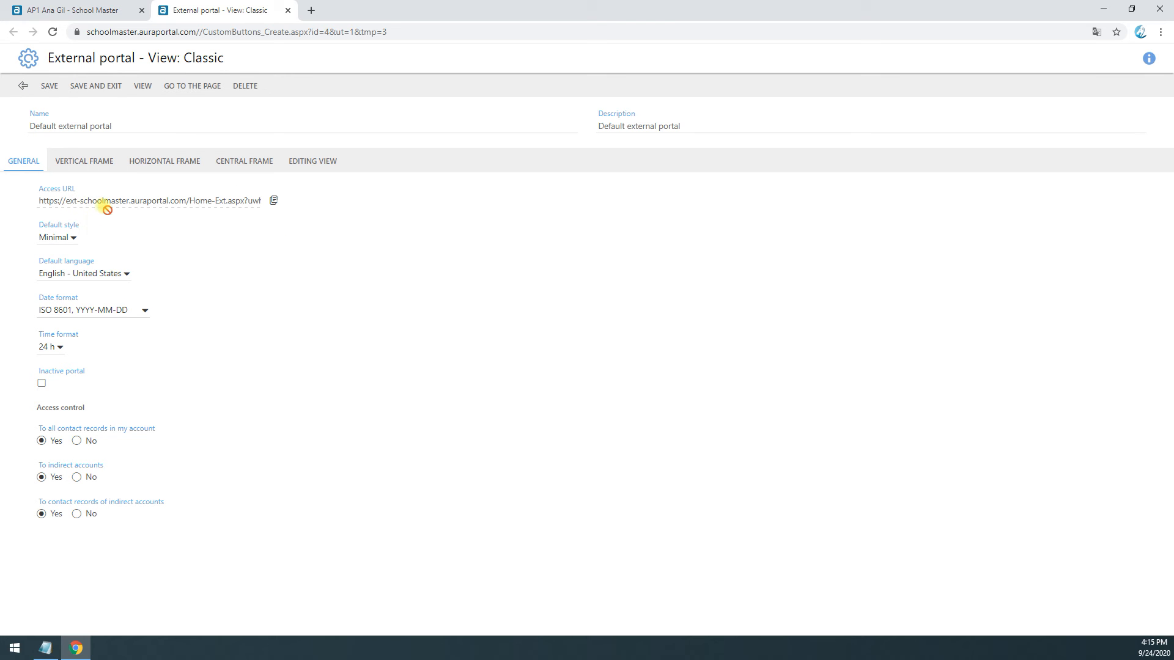
{"action": "left_click", "coordinate": [23, 85]}
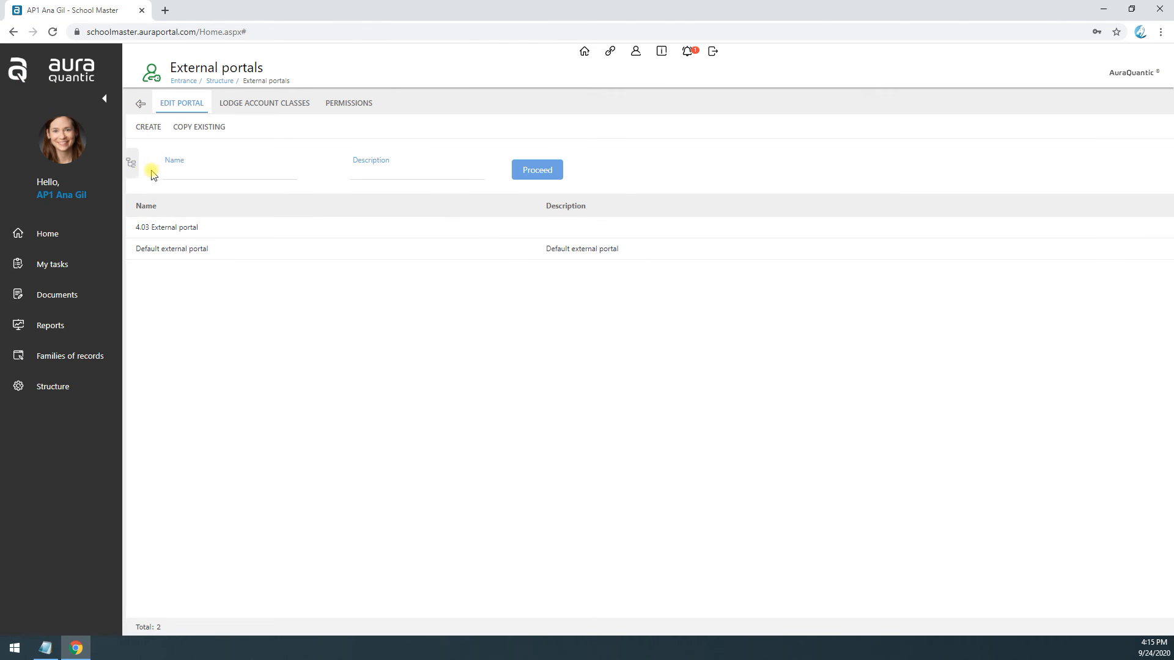
Step: Expand the external portals tree and view the account classes lodged in the Default external portal
{"action": "left_click", "coordinate": [134, 165]}
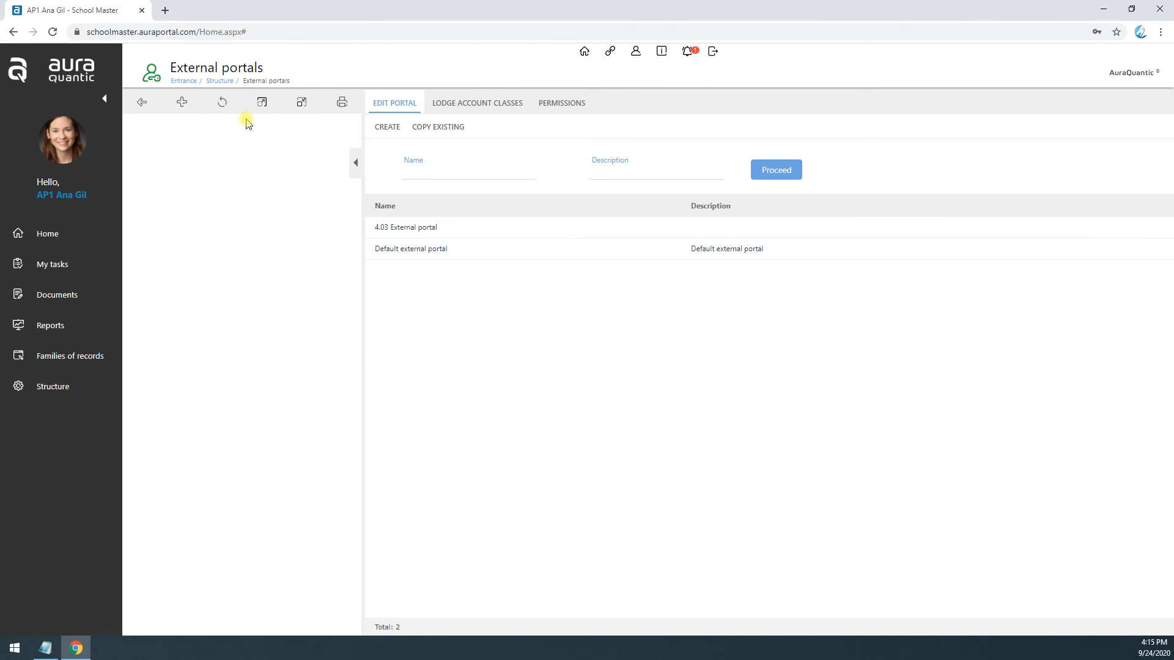
{"action": "left_click", "coordinate": [223, 103]}
{"action": "left_click", "coordinate": [461, 105]}
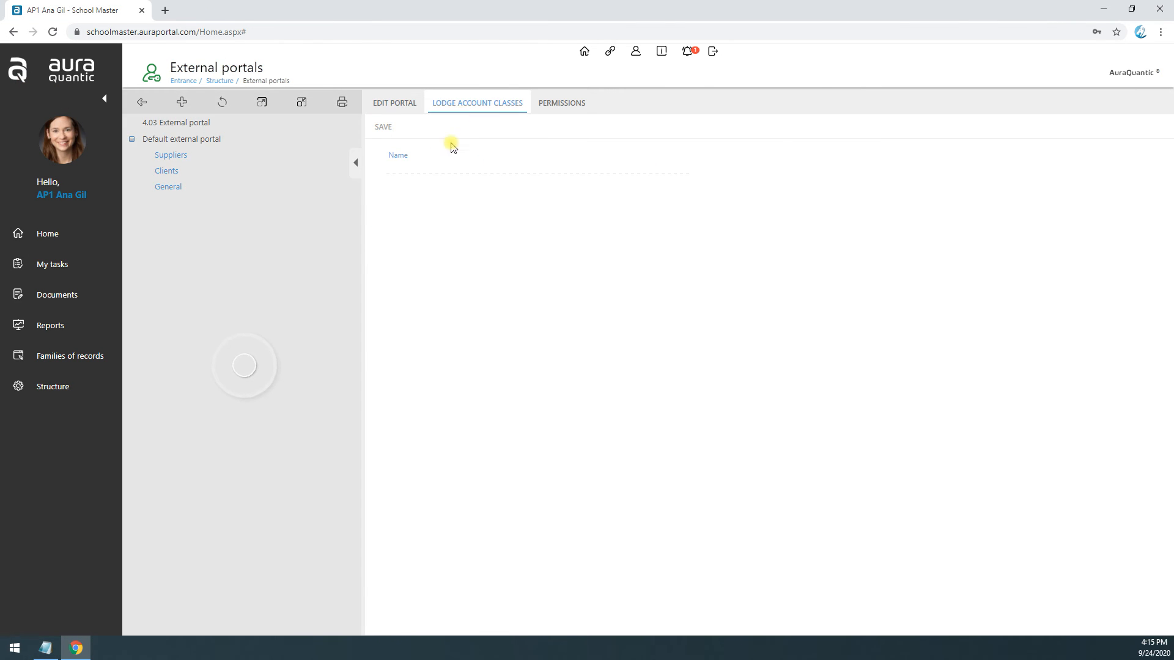
{"action": "left_click", "coordinate": [151, 139]}
{"action": "left_click", "coordinate": [157, 139]}
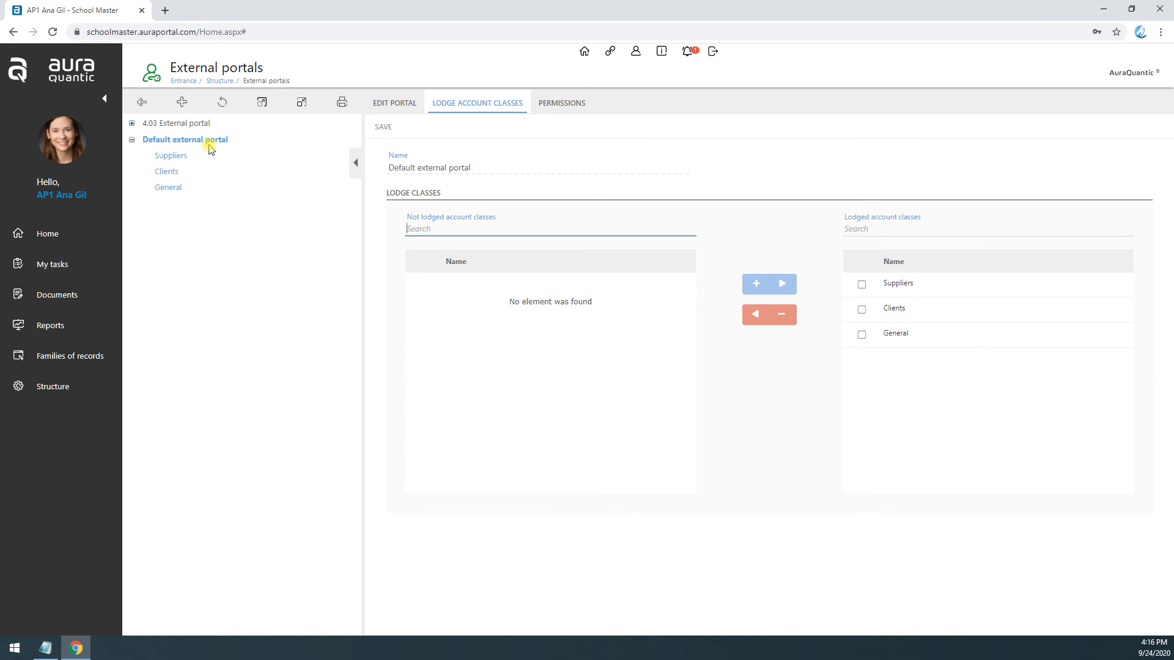
Step: Check which default page is set for the central frame of the Default external portal, and close its configuration
{"action": "left_click", "coordinate": [411, 105]}
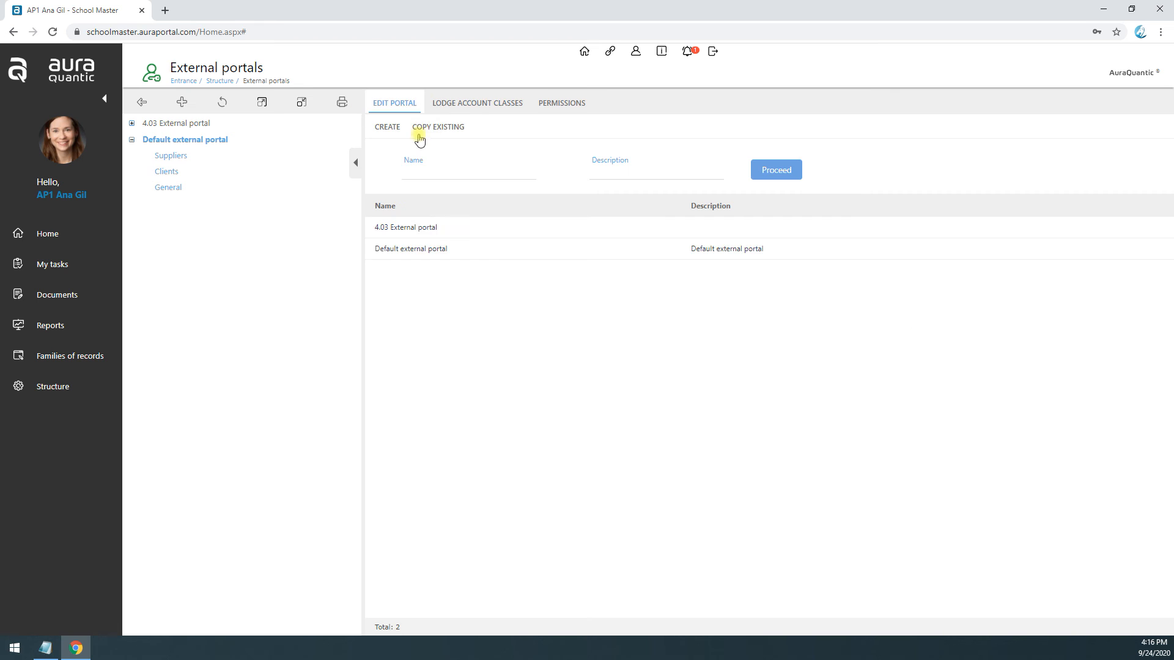
{"action": "double_click", "coordinate": [434, 256]}
{"action": "left_click", "coordinate": [251, 164]}
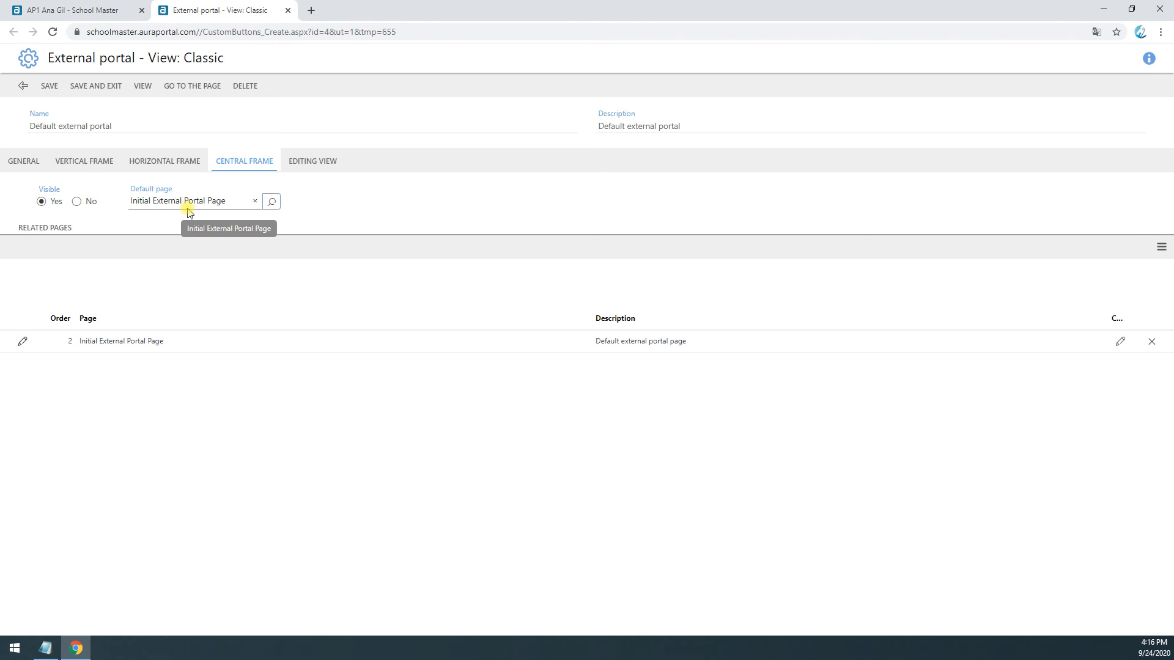
{"action": "left_click", "coordinate": [288, 10]}
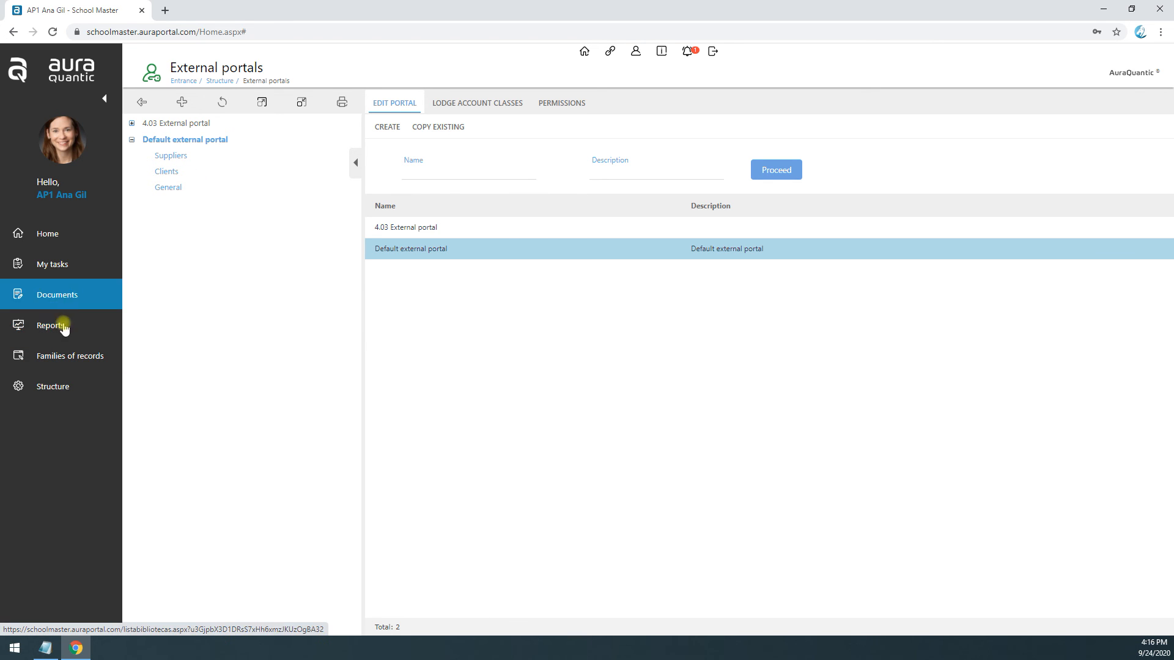
Step: Open the AuraQuantic account record, examine its class and list of contacts, and return to the accounts list
{"action": "left_click", "coordinate": [73, 358]}
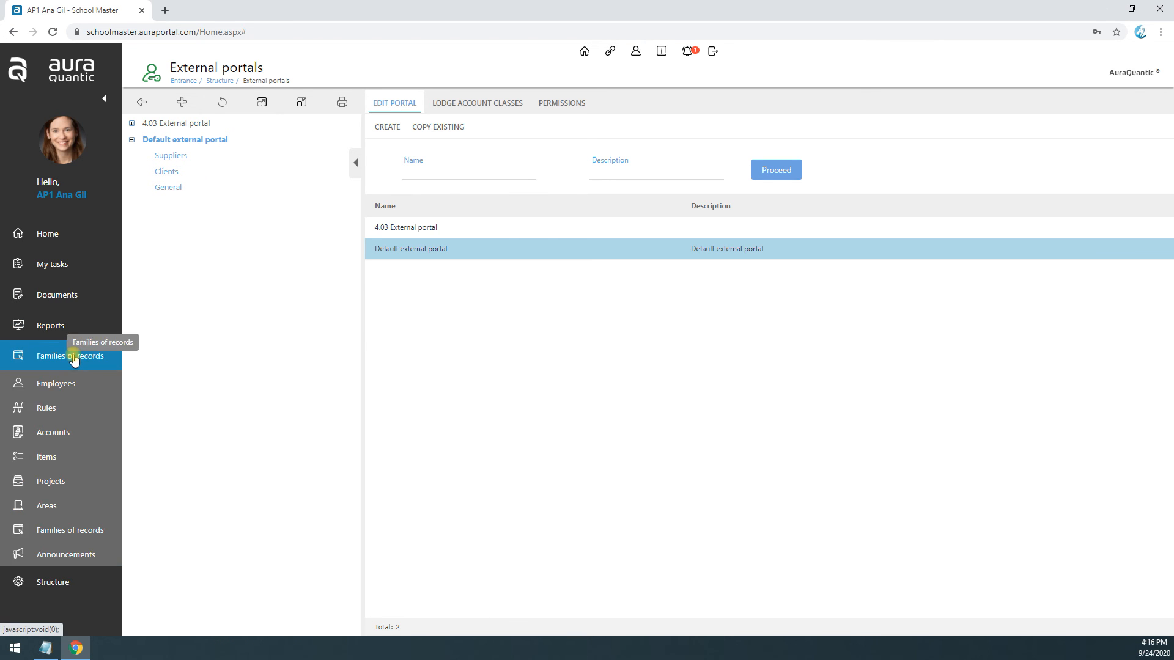
{"action": "left_click", "coordinate": [73, 434]}
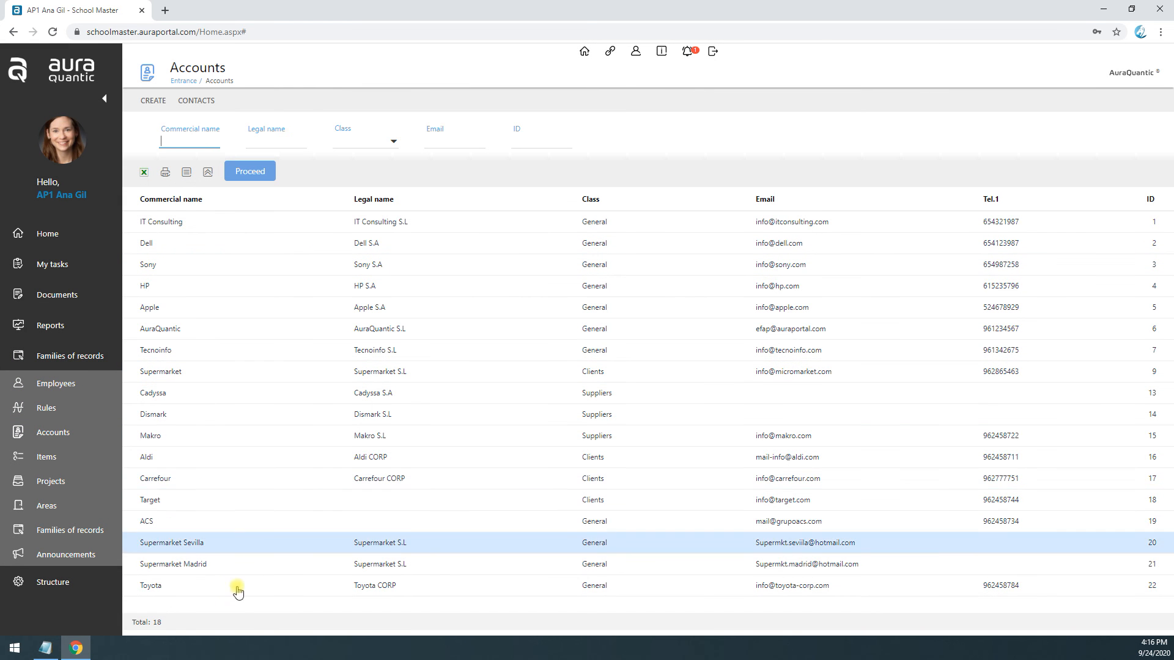
{"action": "left_click", "coordinate": [153, 330]}
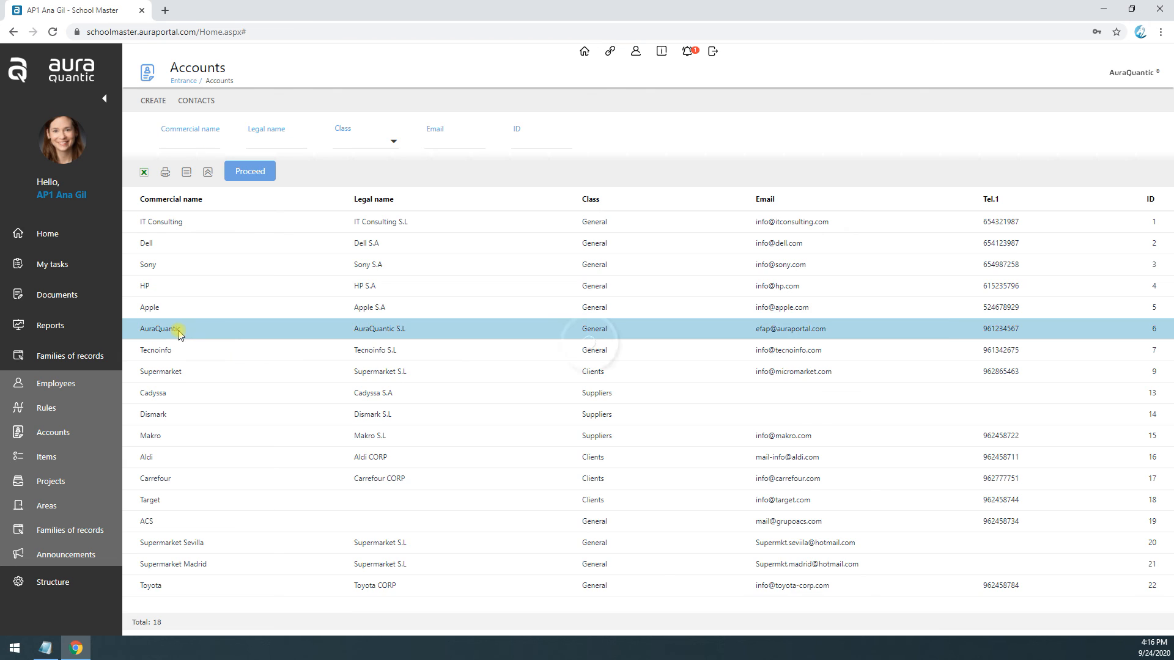
{"action": "left_click", "coordinate": [372, 275]}
{"action": "left_click", "coordinate": [123, 192]}
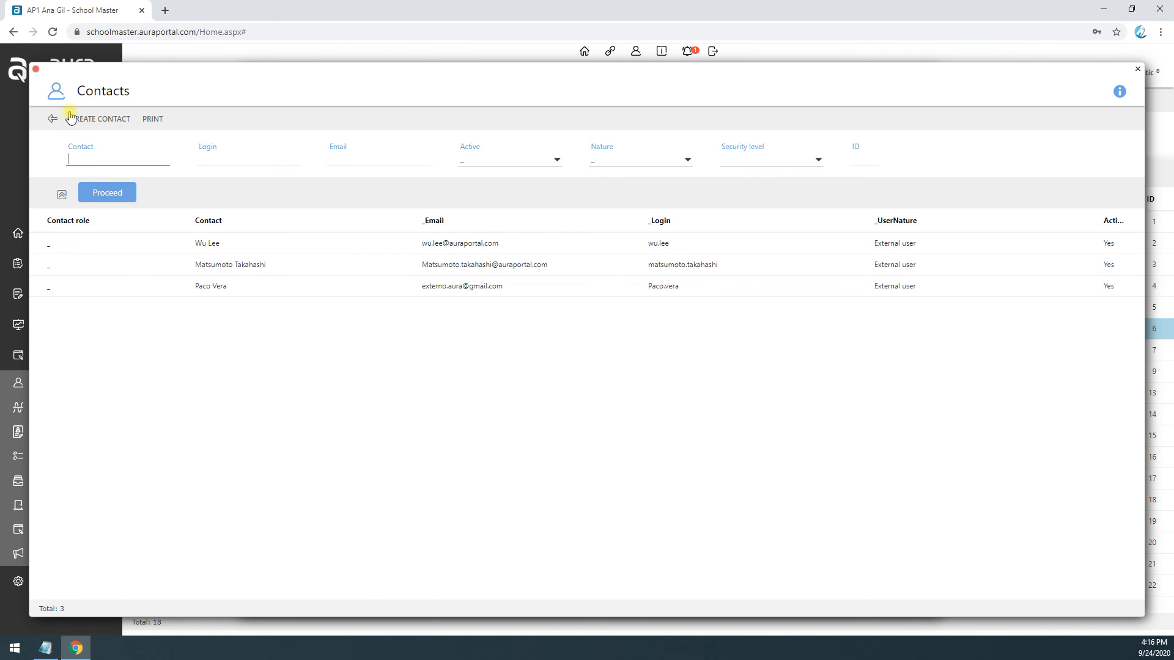
{"action": "left_click", "coordinate": [53, 122]}
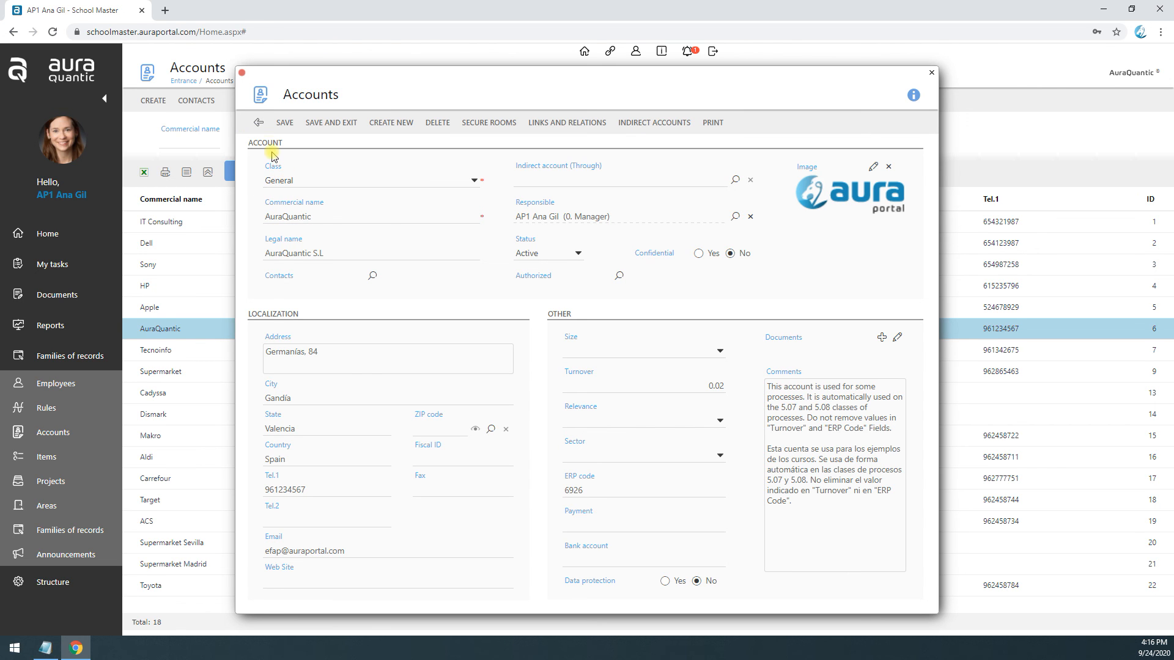
{"action": "left_click", "coordinate": [257, 122]}
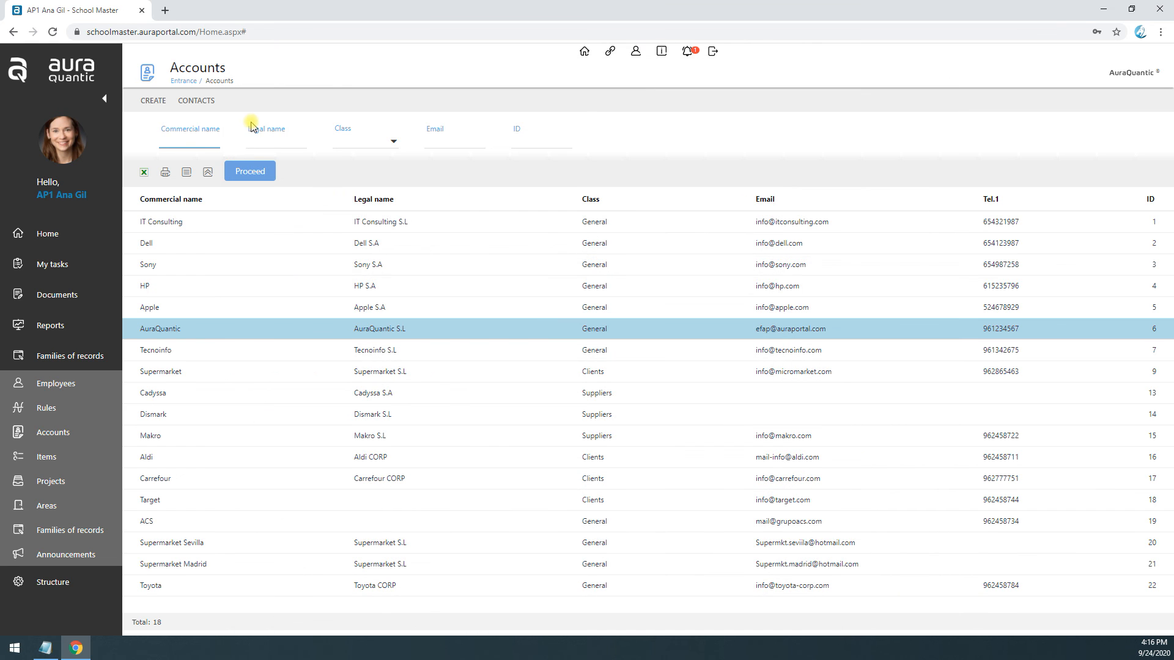
Step: Open the General contact record form from the contact forms of the Accounts family in Structure
{"action": "left_click", "coordinate": [79, 585]}
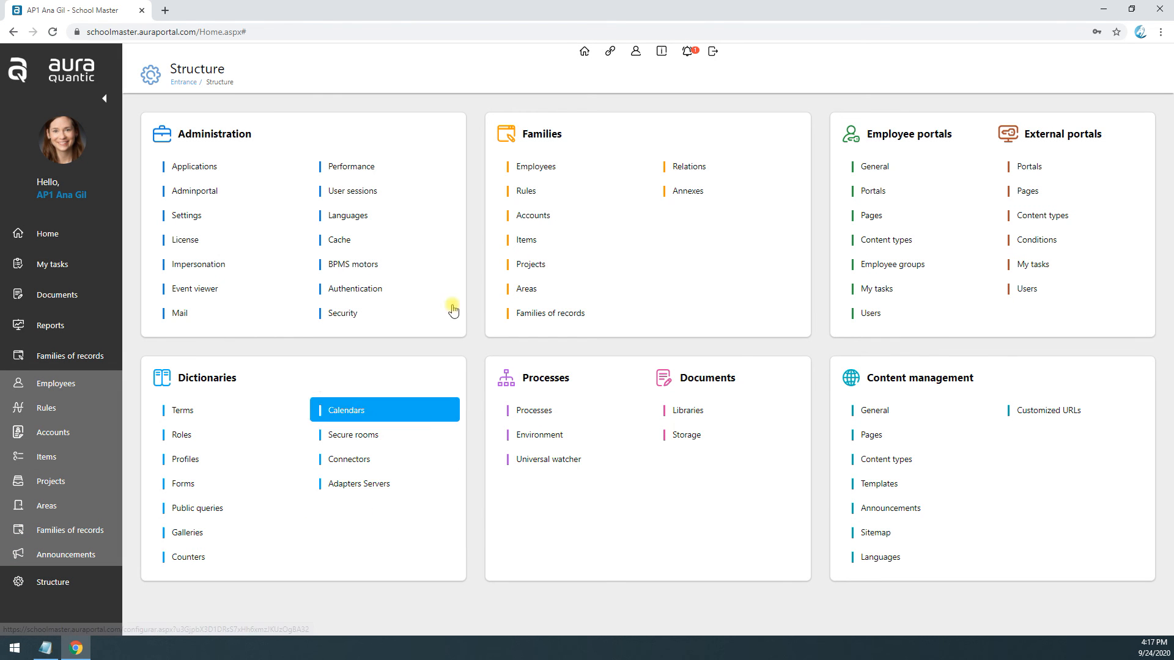
{"action": "left_click", "coordinate": [536, 217]}
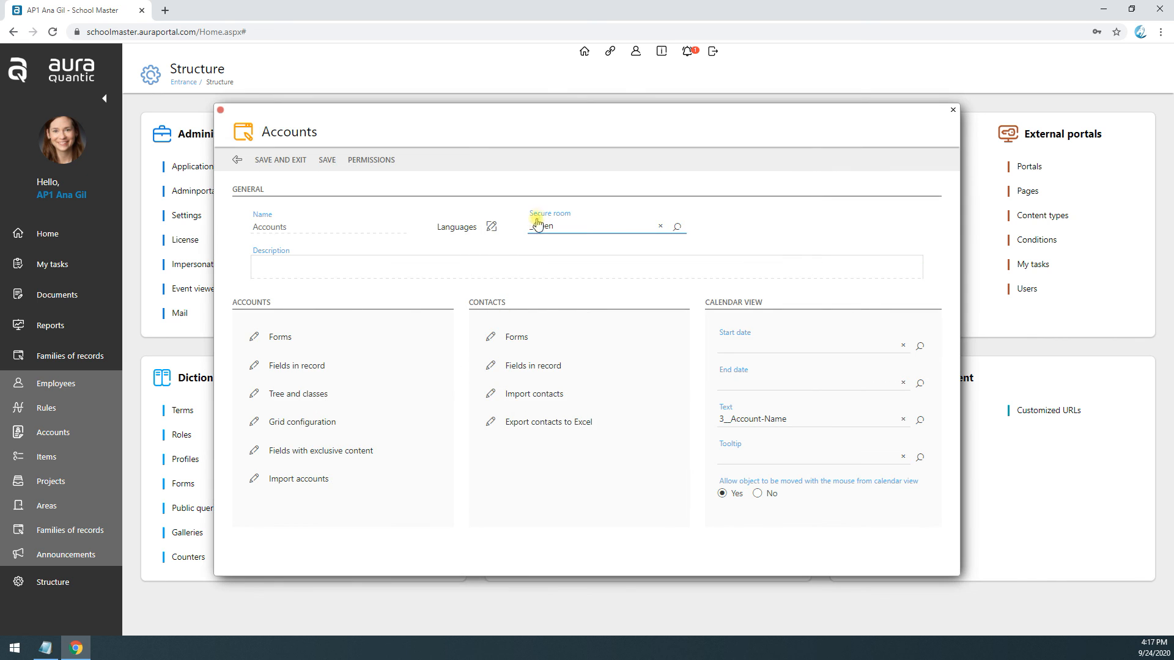
{"action": "left_click", "coordinate": [490, 337]}
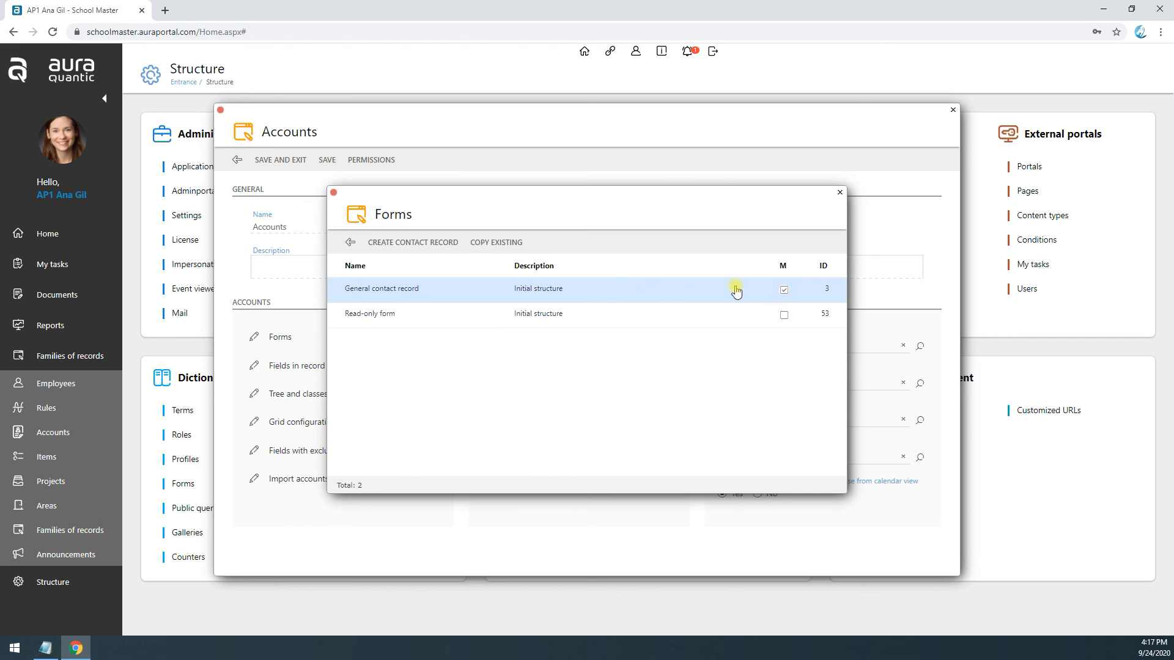
{"action": "double_click", "coordinate": [427, 294]}
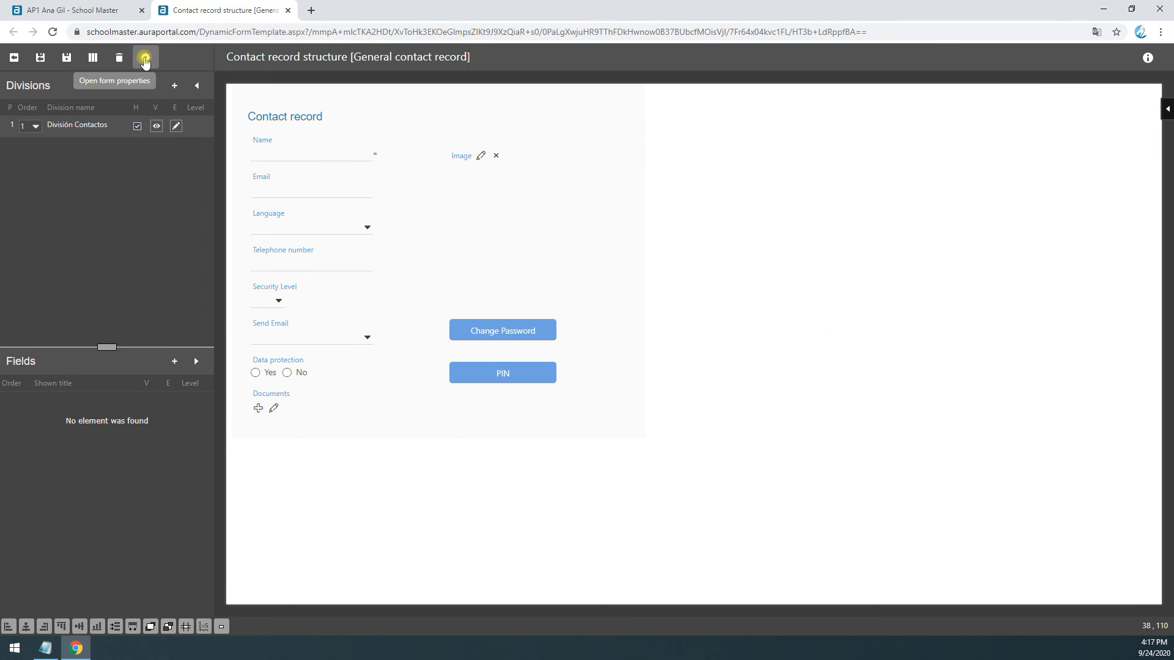
Step: Examine the account classes and portals assigned in the General contact record's form properties, and close the form without saving
{"action": "left_click", "coordinate": [145, 59]}
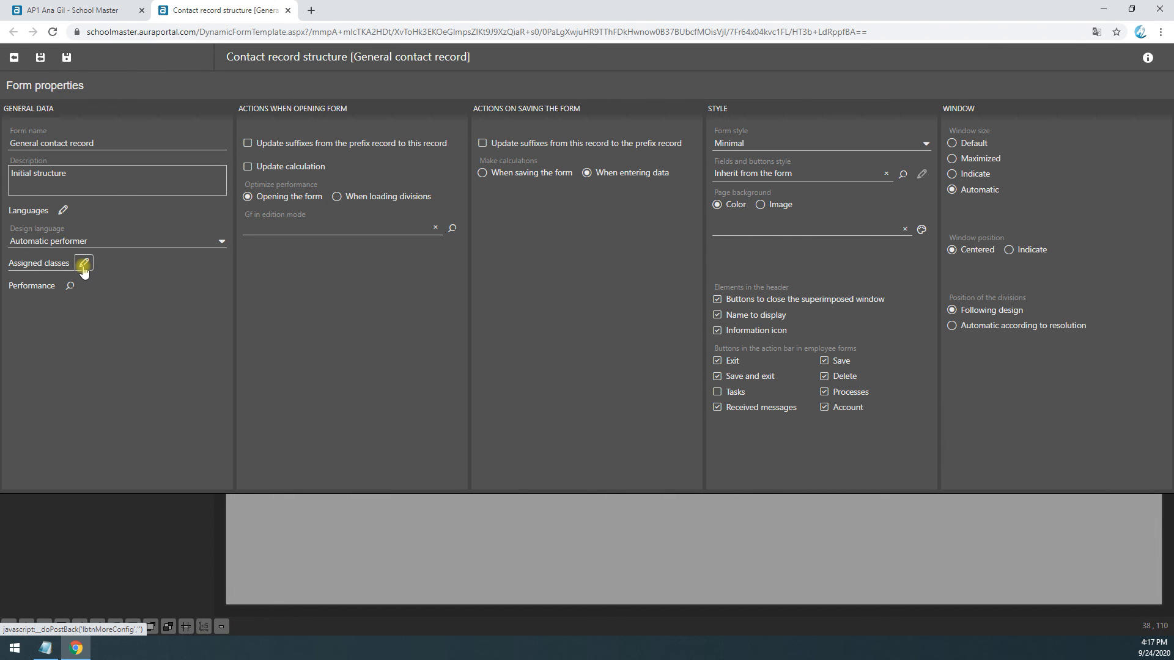
{"action": "left_click", "coordinate": [84, 264]}
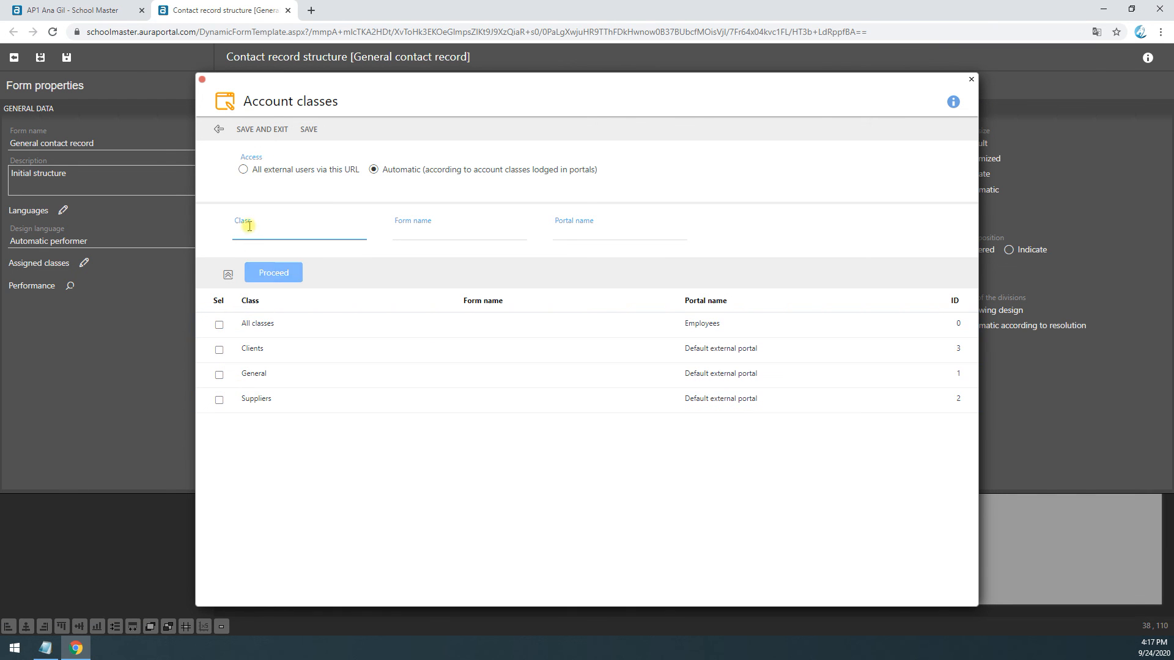
{"action": "left_click", "coordinate": [218, 129]}
{"action": "left_click", "coordinate": [14, 57]}
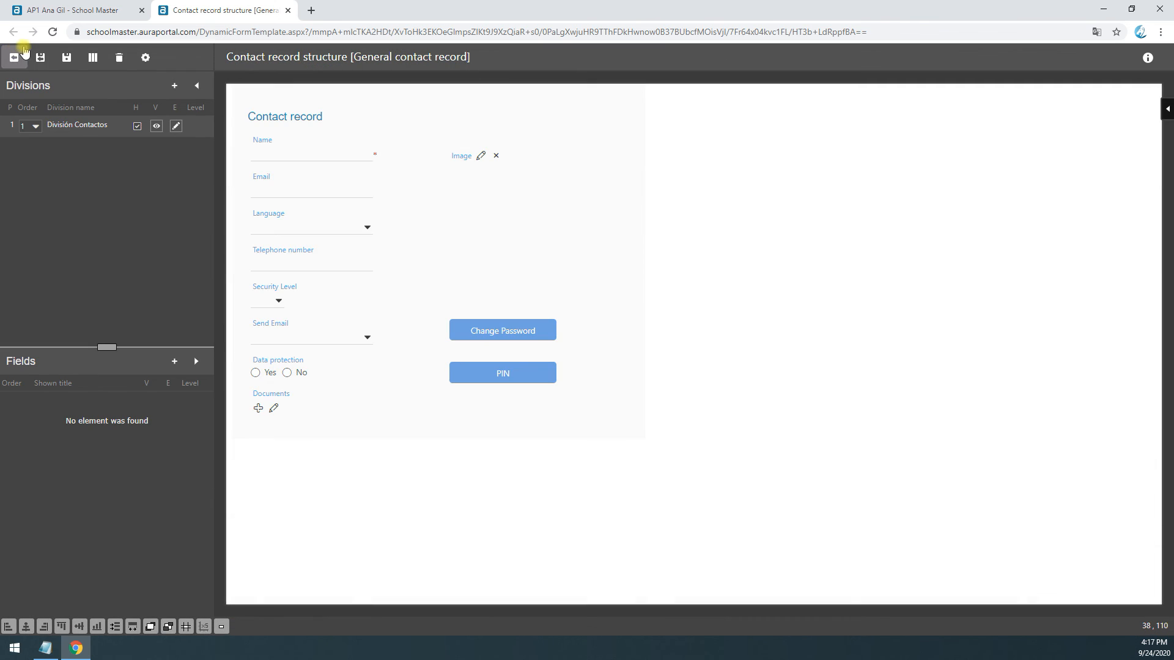
{"action": "left_click", "coordinate": [289, 11]}
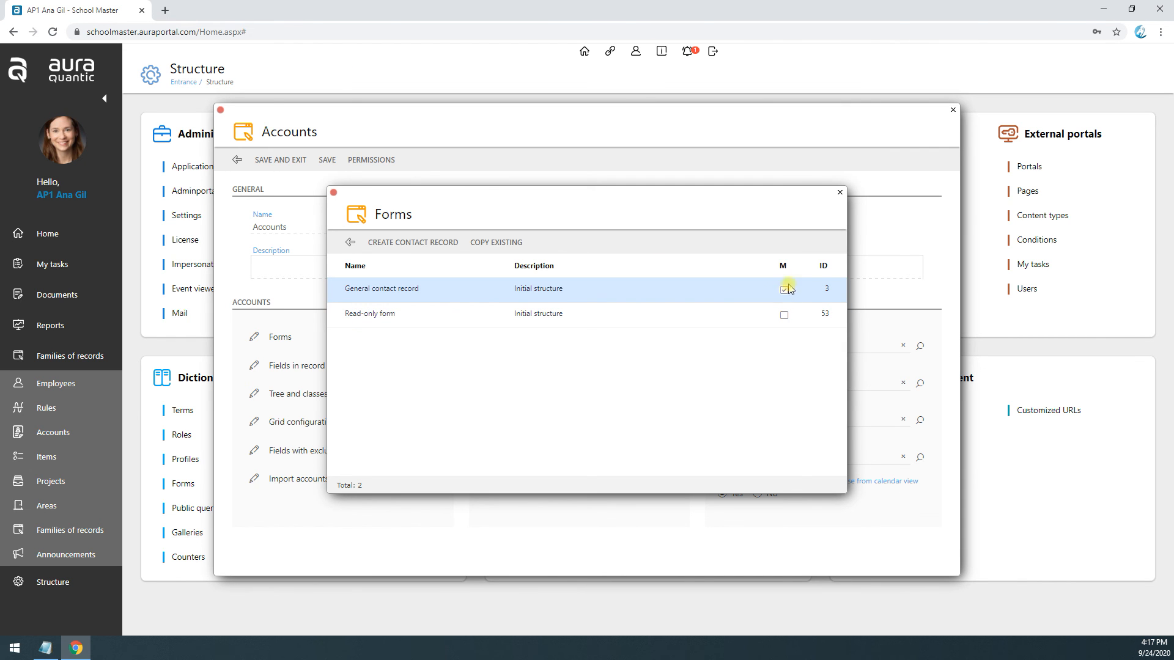
Step: Select the General contact record form in the list and bring the incognito window with the external portal into view
{"action": "left_click", "coordinate": [398, 288]}
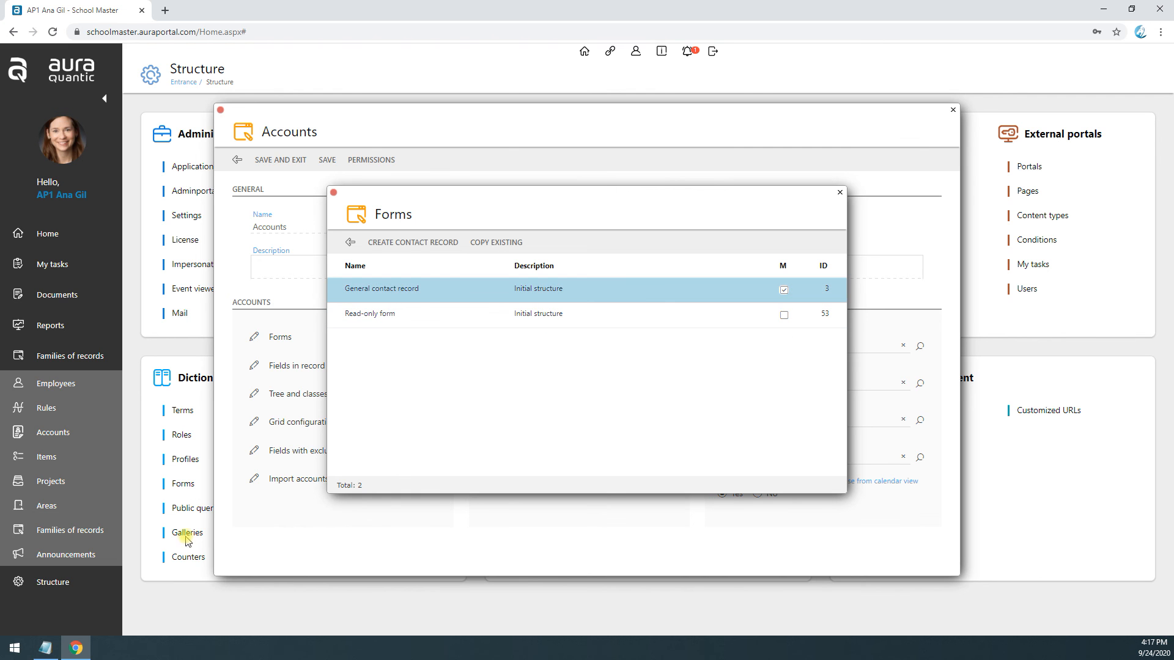
{"action": "left_click_drag", "start_coordinate": [1173, 30], "coordinate": [580, 136]}
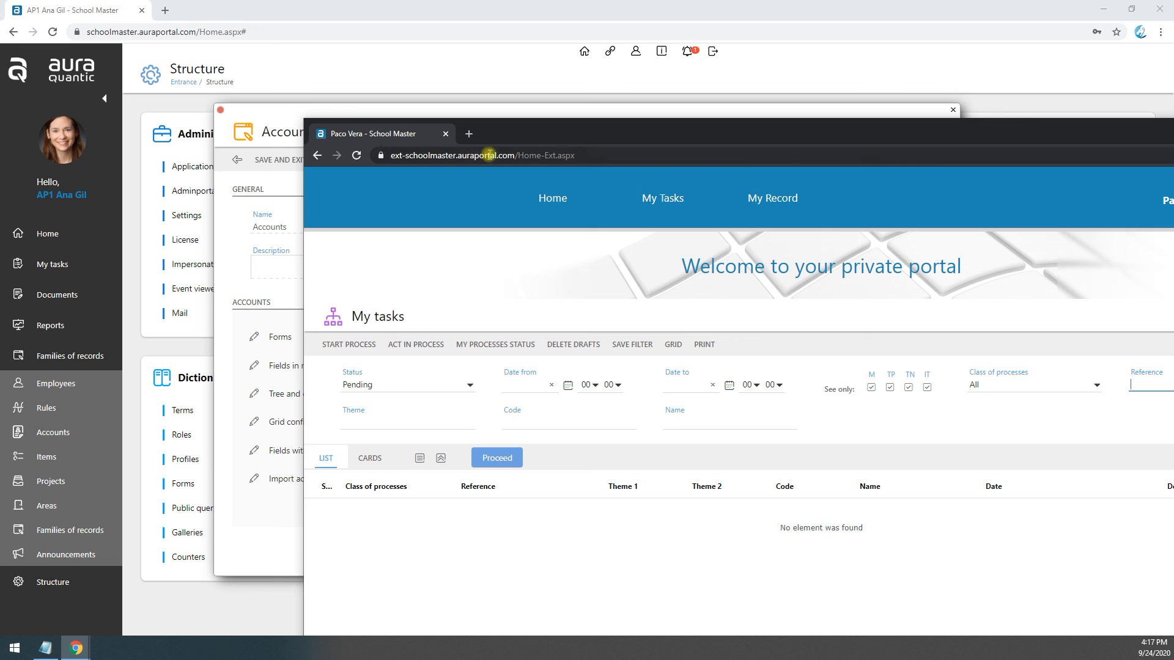